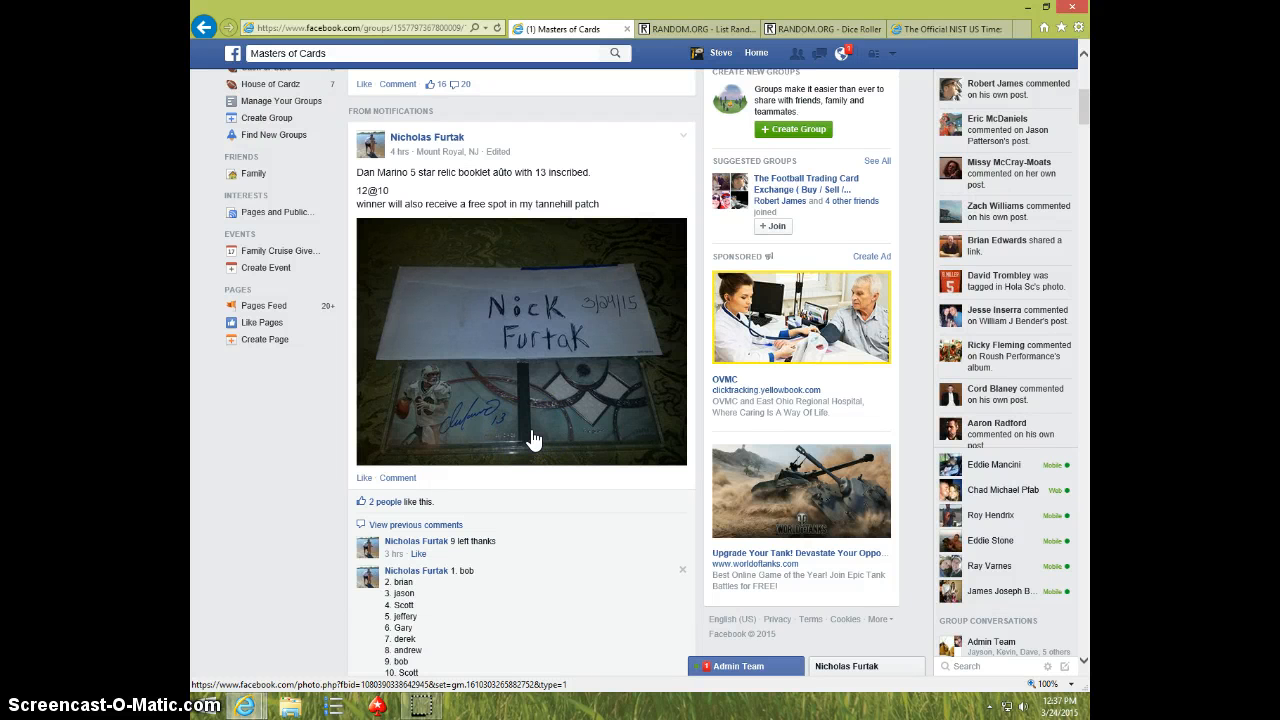
# Copy the numbered spot list from the raffle post's comment
pyautogui.click(505, 383)
pyautogui.scroll(-2, 507, 388)
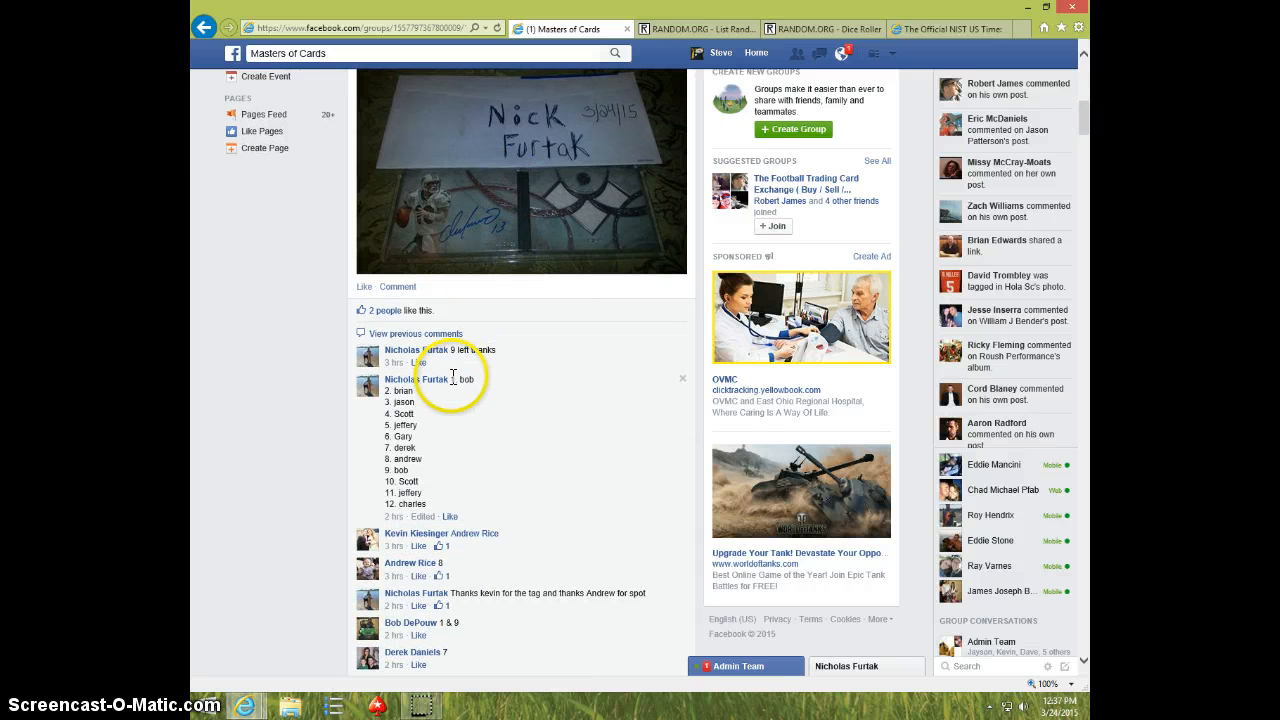
pyautogui.moveTo(453, 378); pyautogui.dragTo(420, 505)
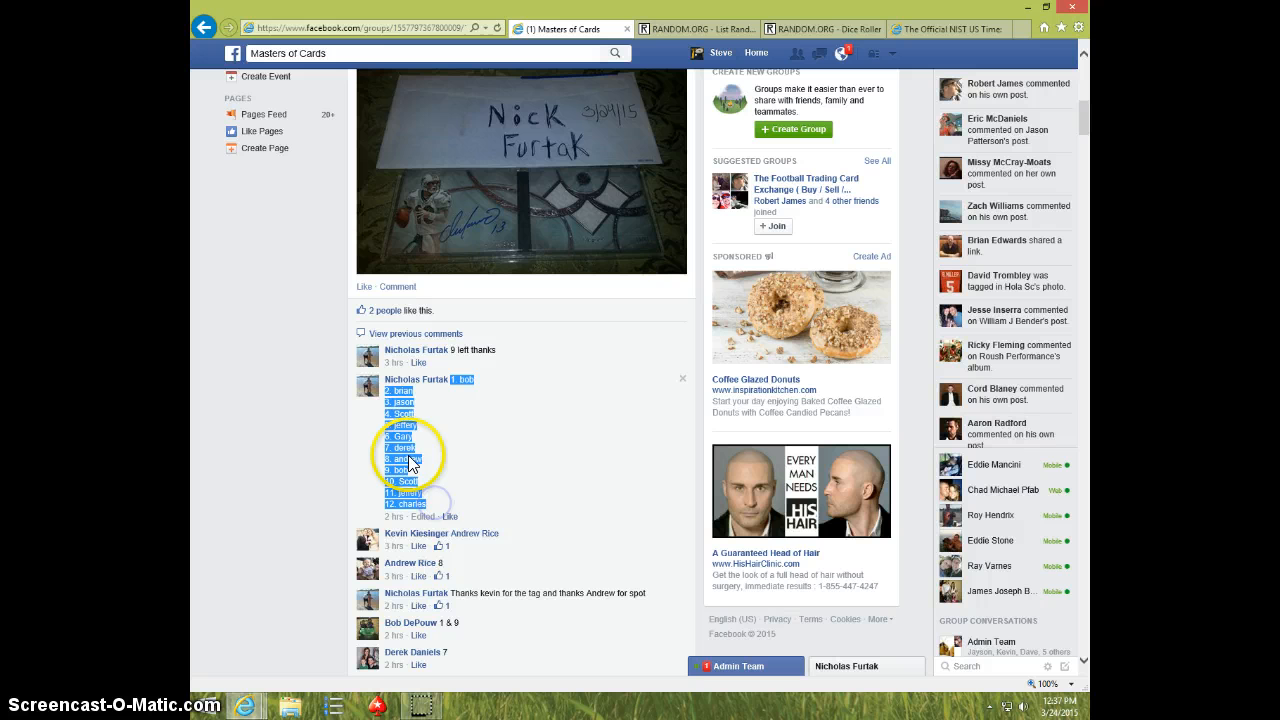
pyautogui.rightClick(410, 456)
pyautogui.click(450, 479)
pyautogui.scroll(-5, 508, 443)
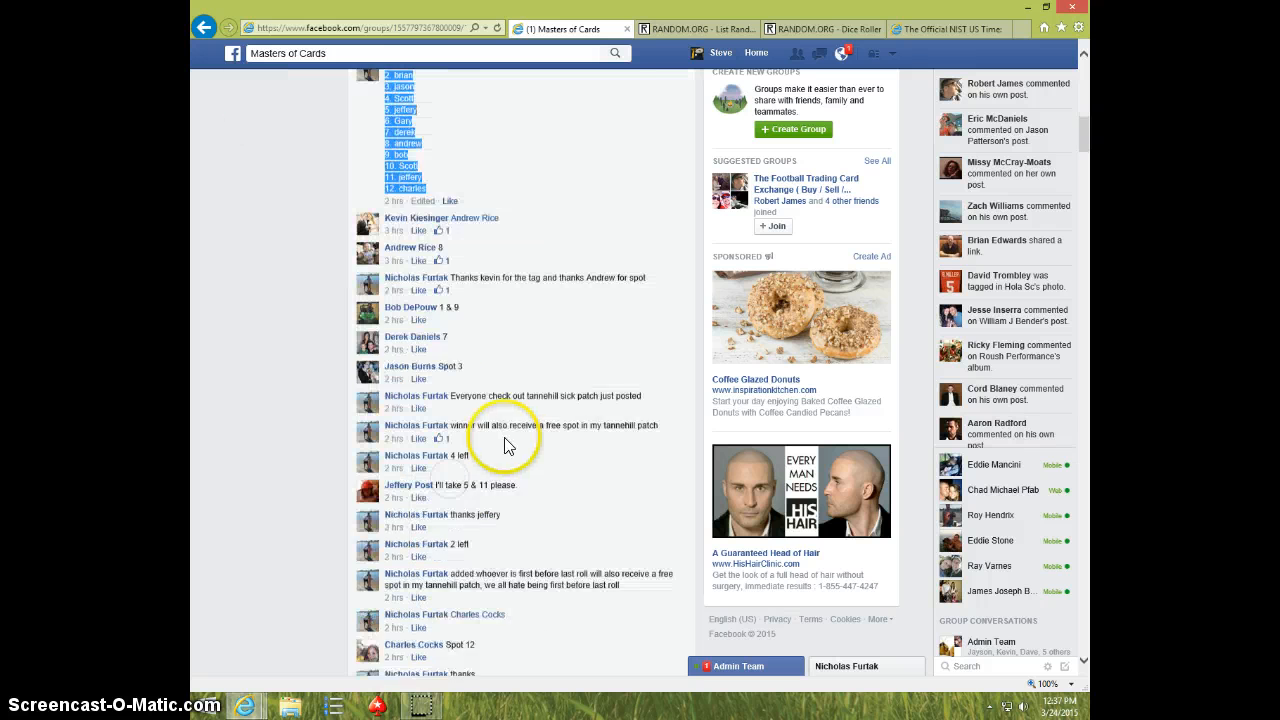
pyautogui.scroll(-2, 507, 444)
pyautogui.scroll(-2, 547, 413)
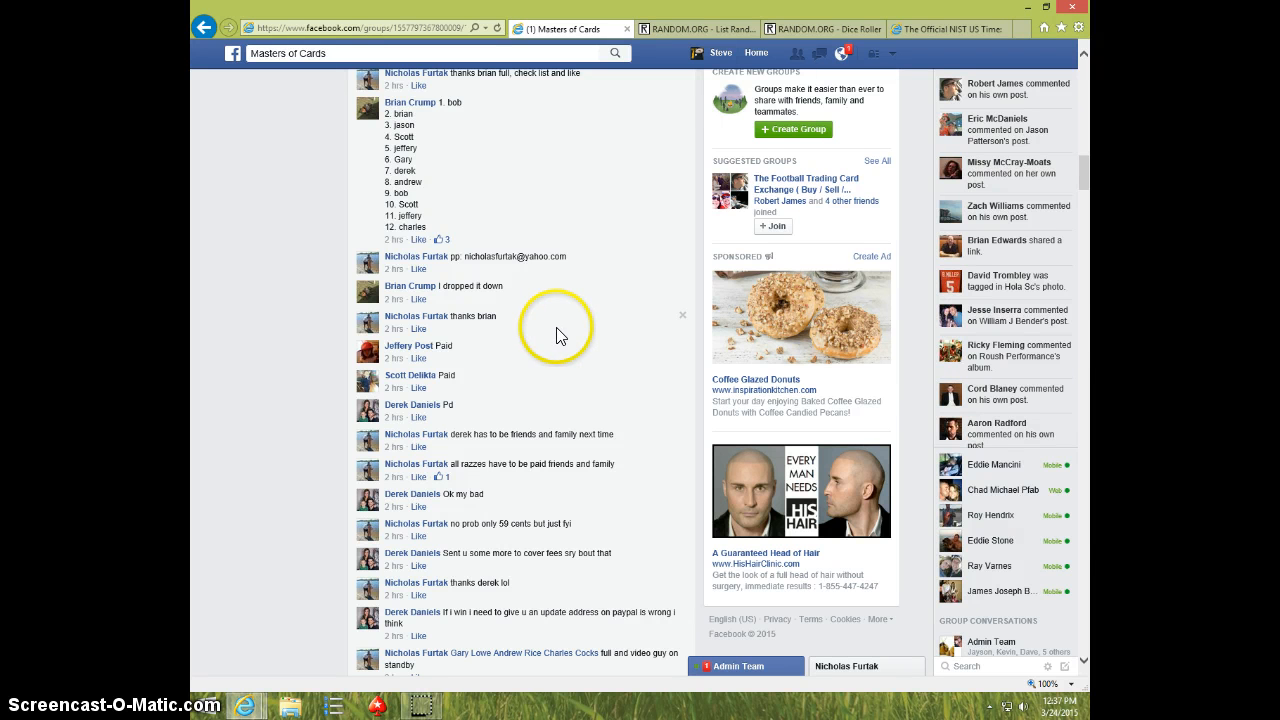
# Copy the full 1–12 name list from the later comment
pyautogui.moveTo(440, 101); pyautogui.dragTo(443, 147)
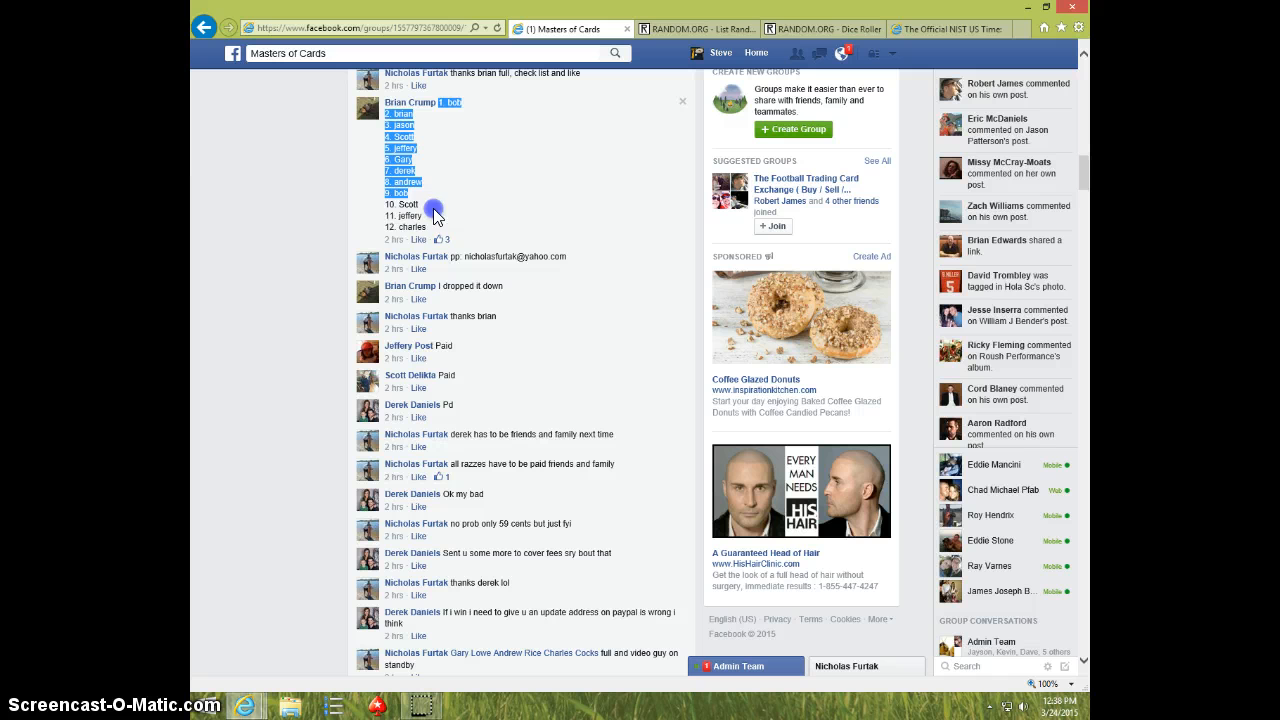
pyautogui.moveTo(434, 213); pyautogui.dragTo(431, 230)
pyautogui.rightClick(404, 188)
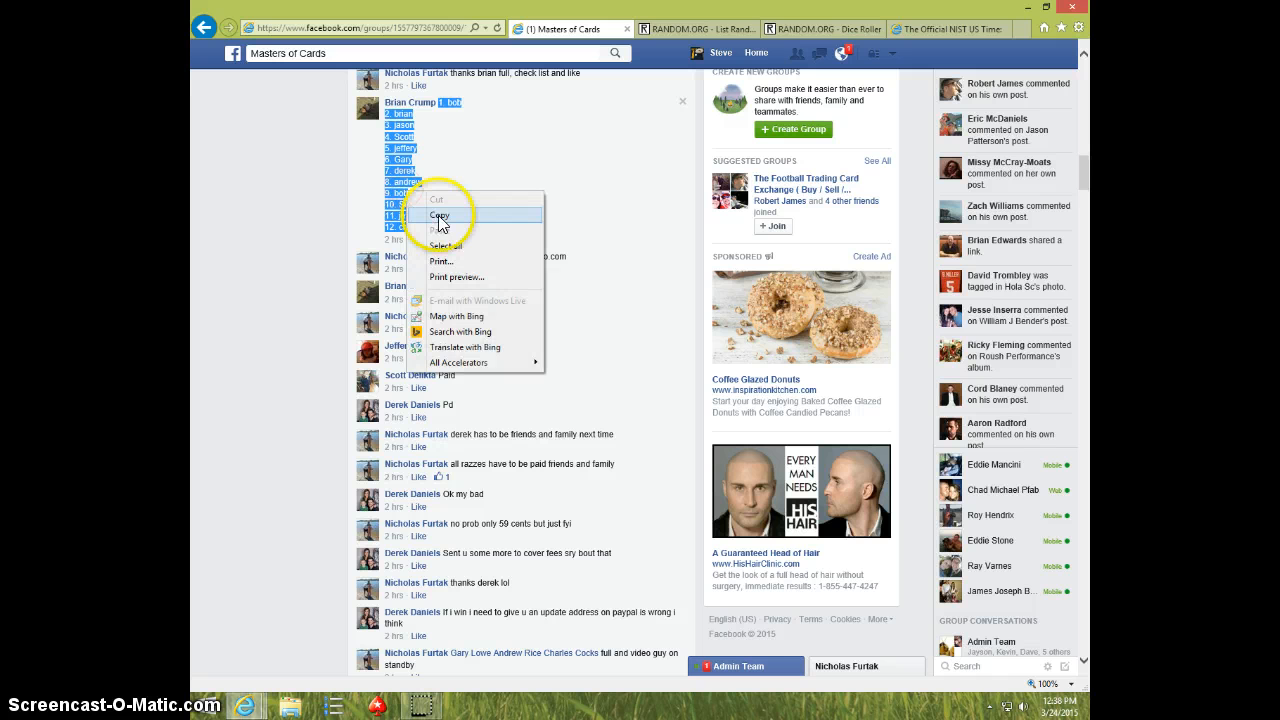
pyautogui.click(440, 218)
pyautogui.scroll(-5, 440, 218)
pyautogui.scroll(-5, 440, 218)
pyautogui.scroll(-5, 440, 218)
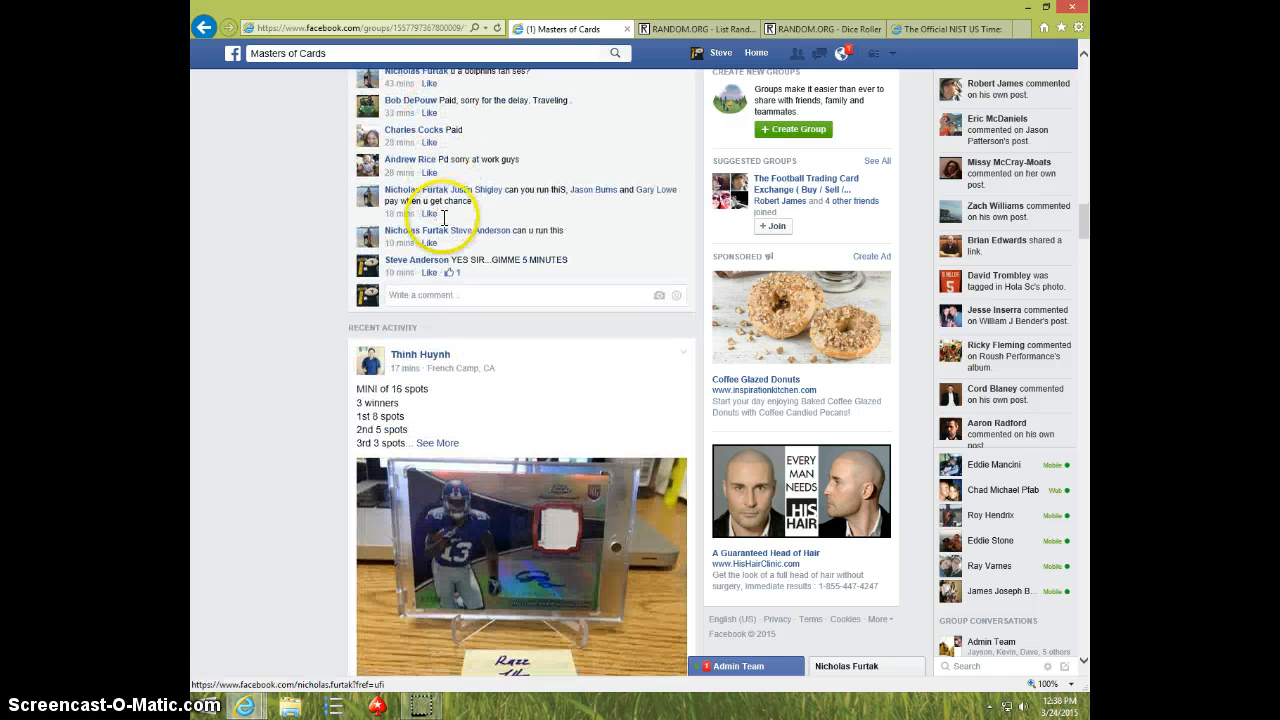
# Post a LIVE comment on the raffle post and check the official US time
pyautogui.click(479, 296)
pyautogui.write('LIVE')
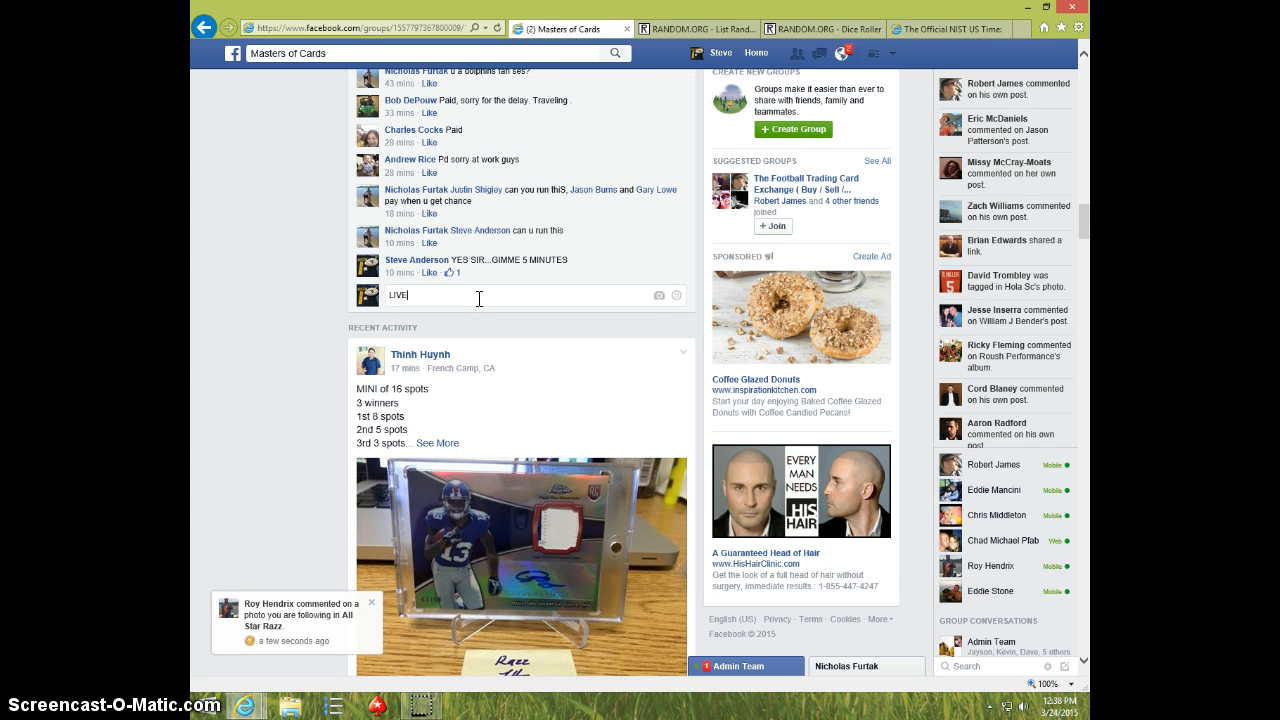
pyautogui.press('Return')
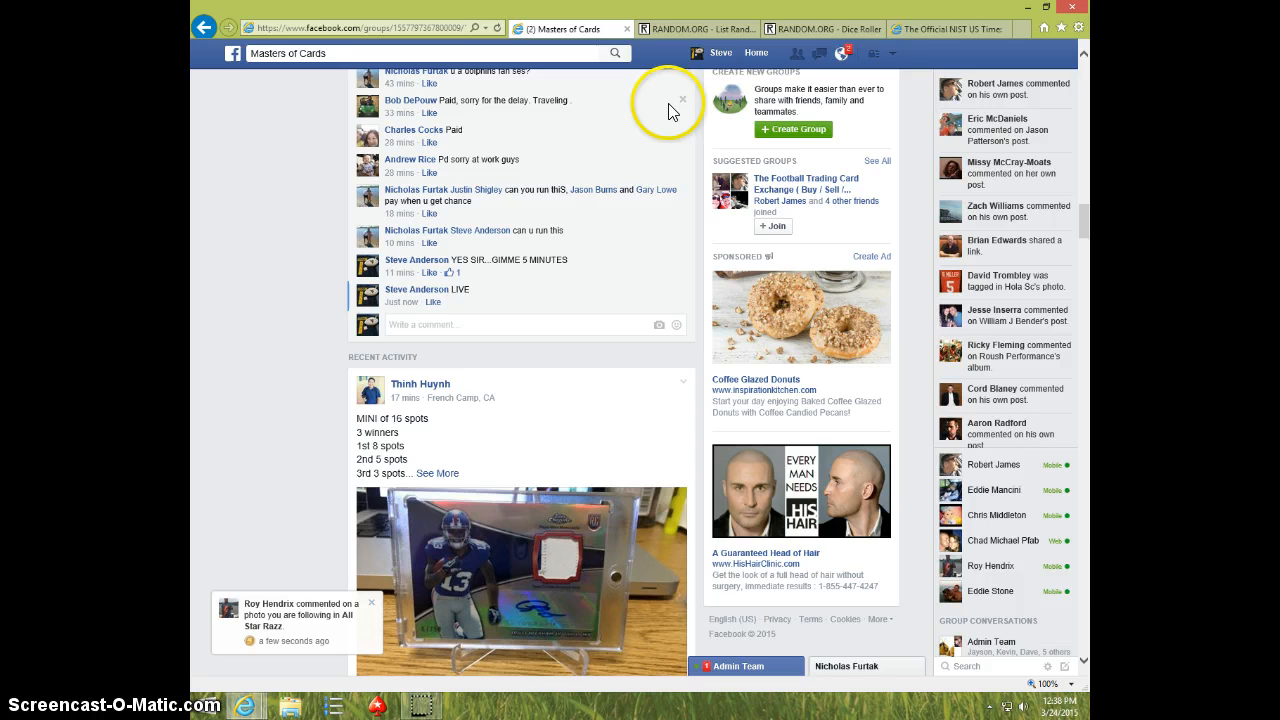
pyautogui.click(945, 28)
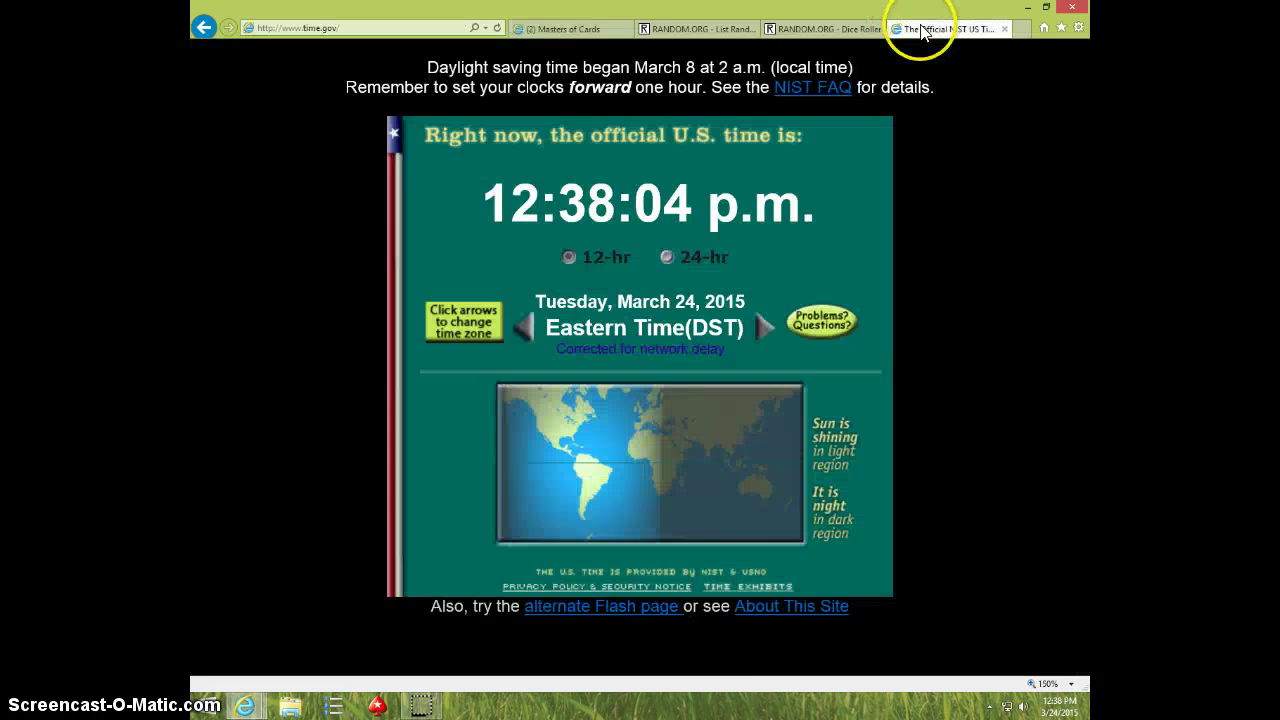
# Paste the 12-name spot list into Random.org's List Randomizer box
pyautogui.click(690, 28)
pyautogui.rightClick(516, 318)
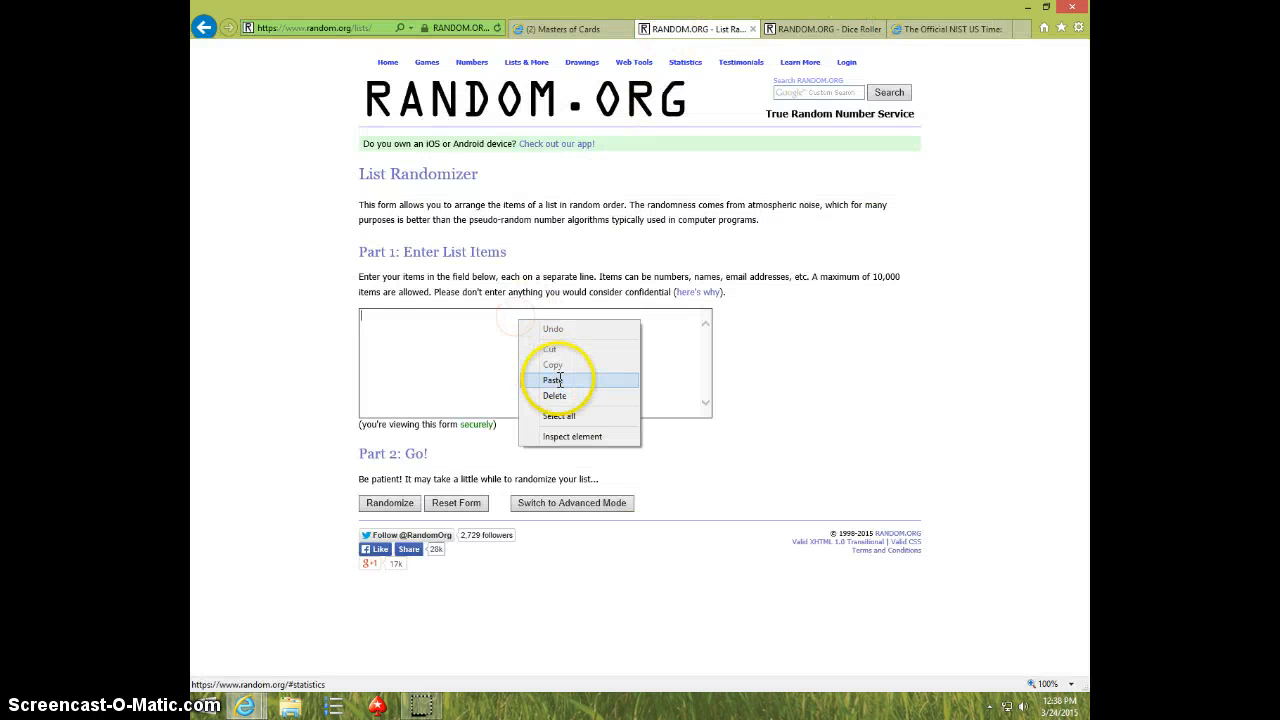
pyautogui.click(552, 380)
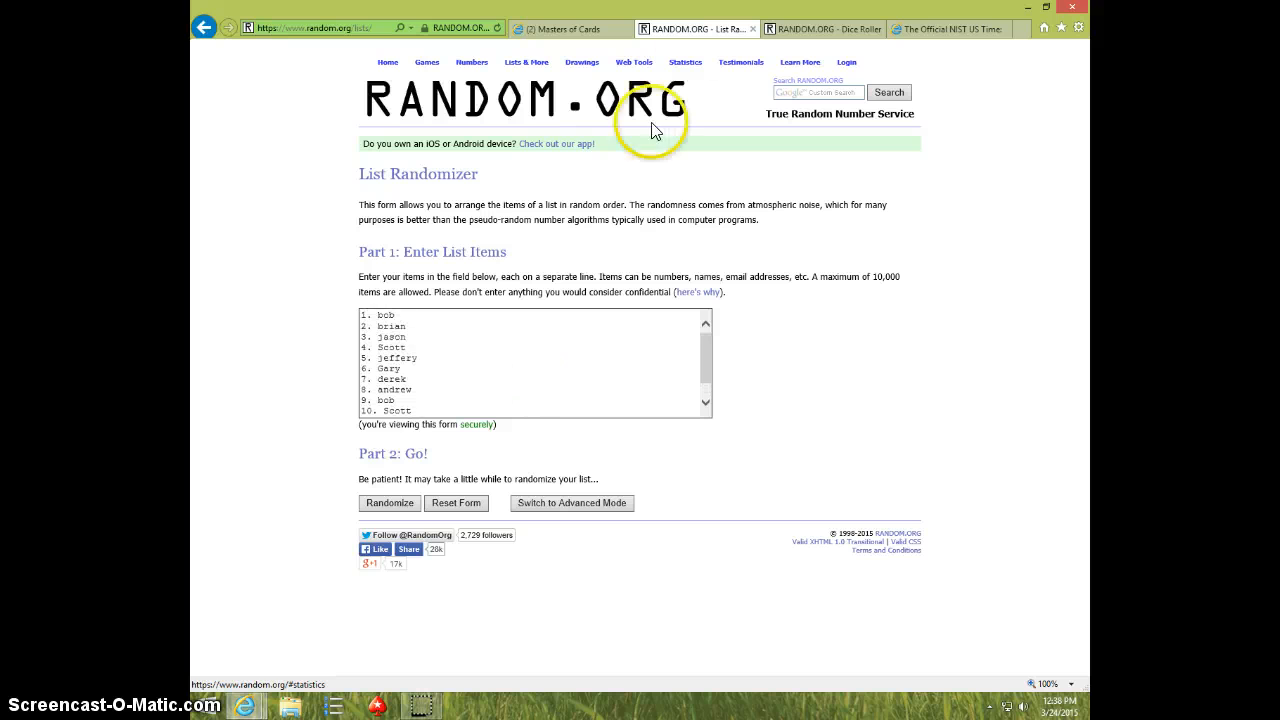
# Roll two dice in the Dice Roller (6 and 1) and check the official time
pyautogui.click(790, 28)
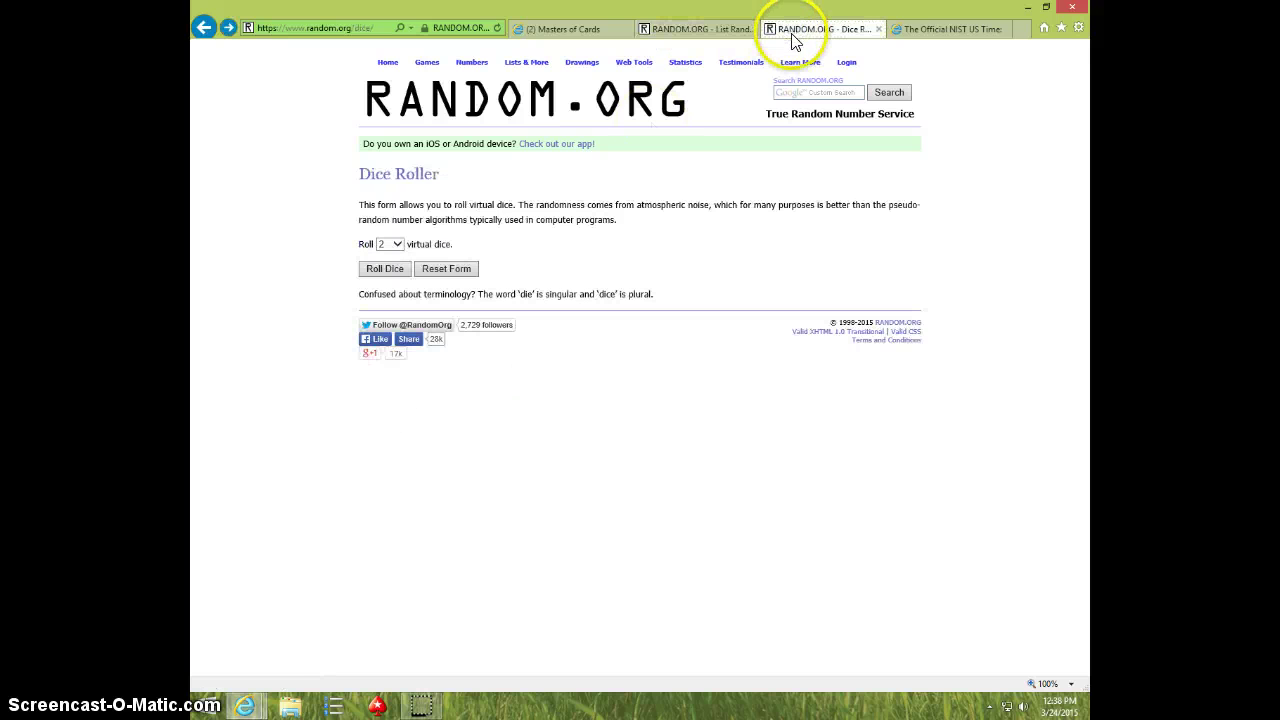
pyautogui.click(384, 268)
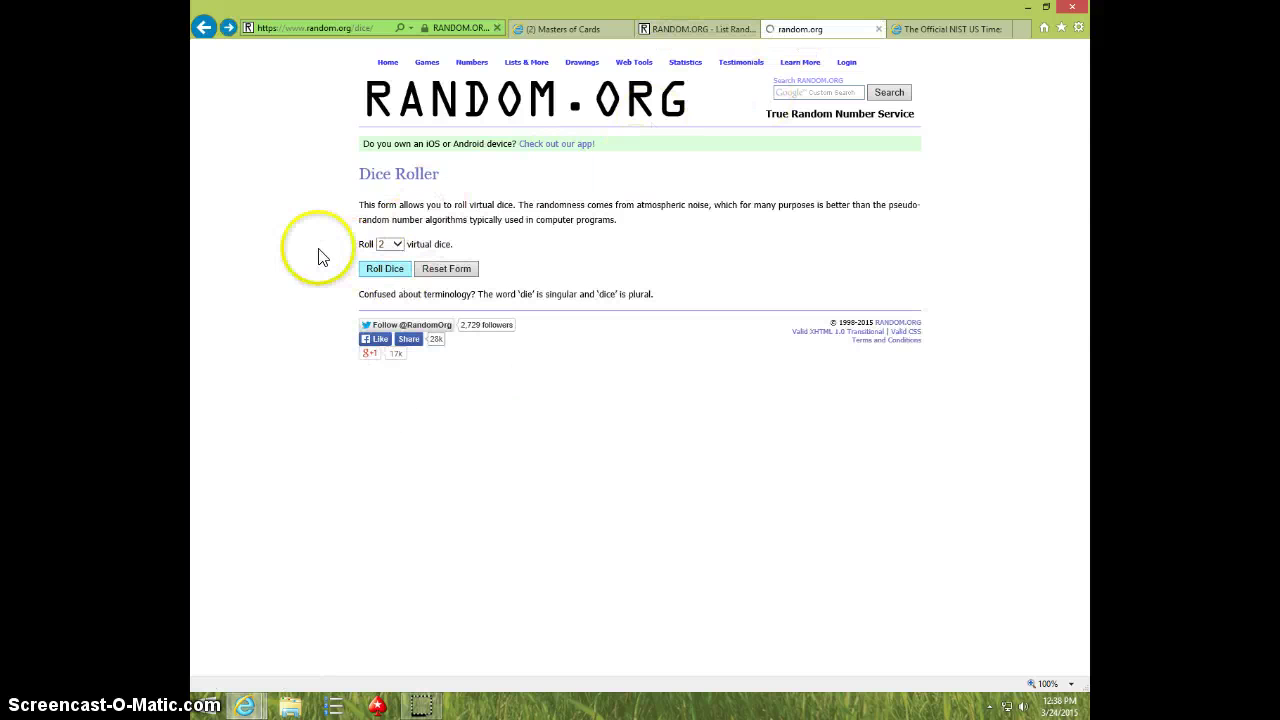
pyautogui.click(935, 28)
# Randomize the 12-entry list six times, checking the dice result and official time
pyautogui.click(690, 28)
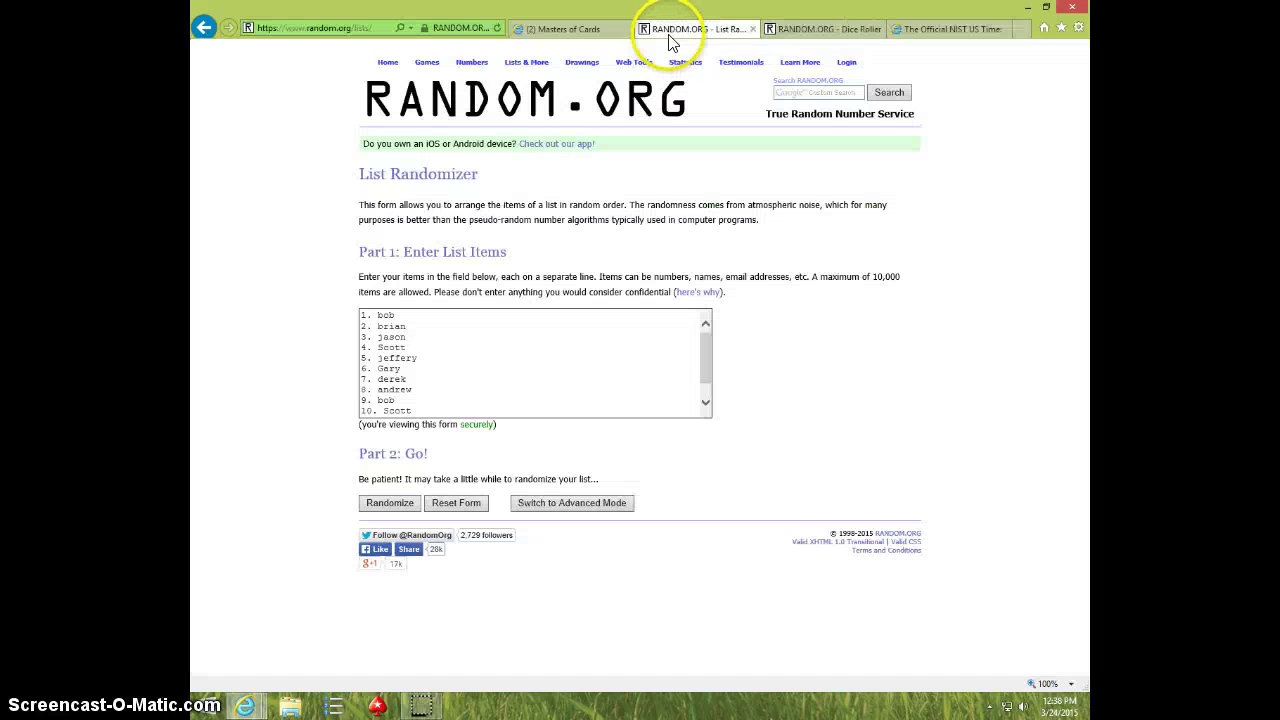
pyautogui.click(389, 502)
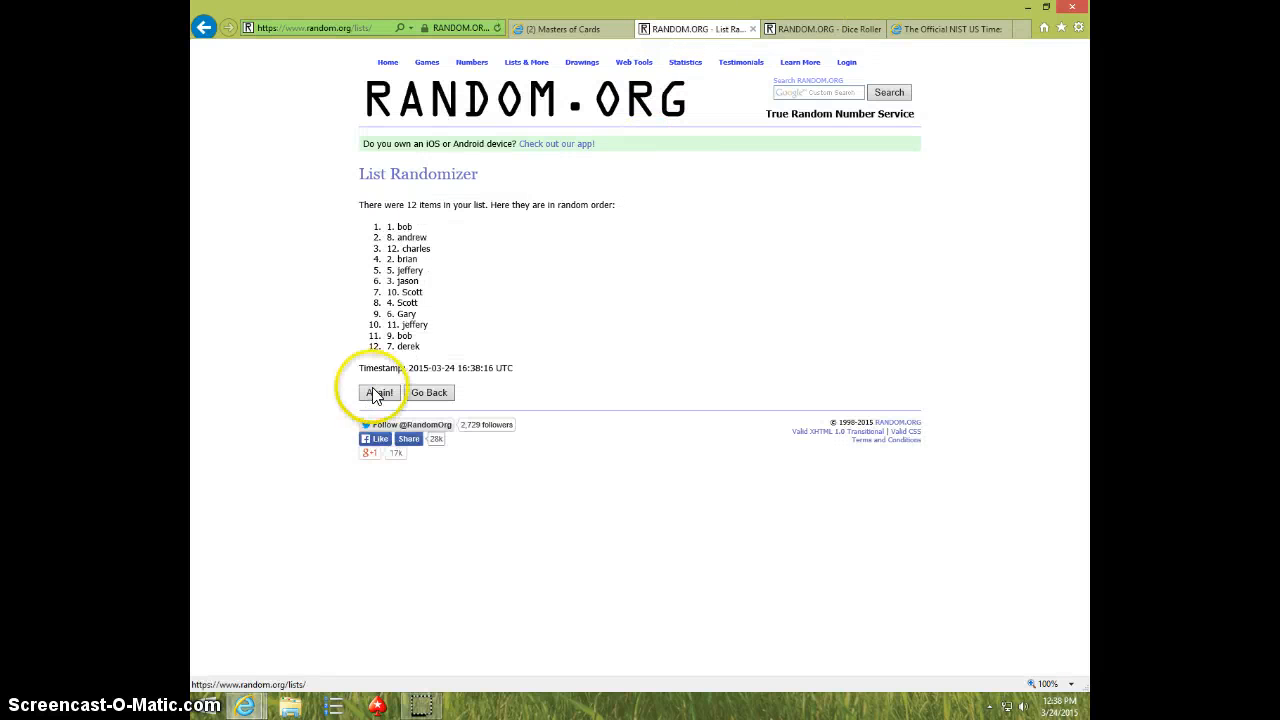
pyautogui.click(379, 392)
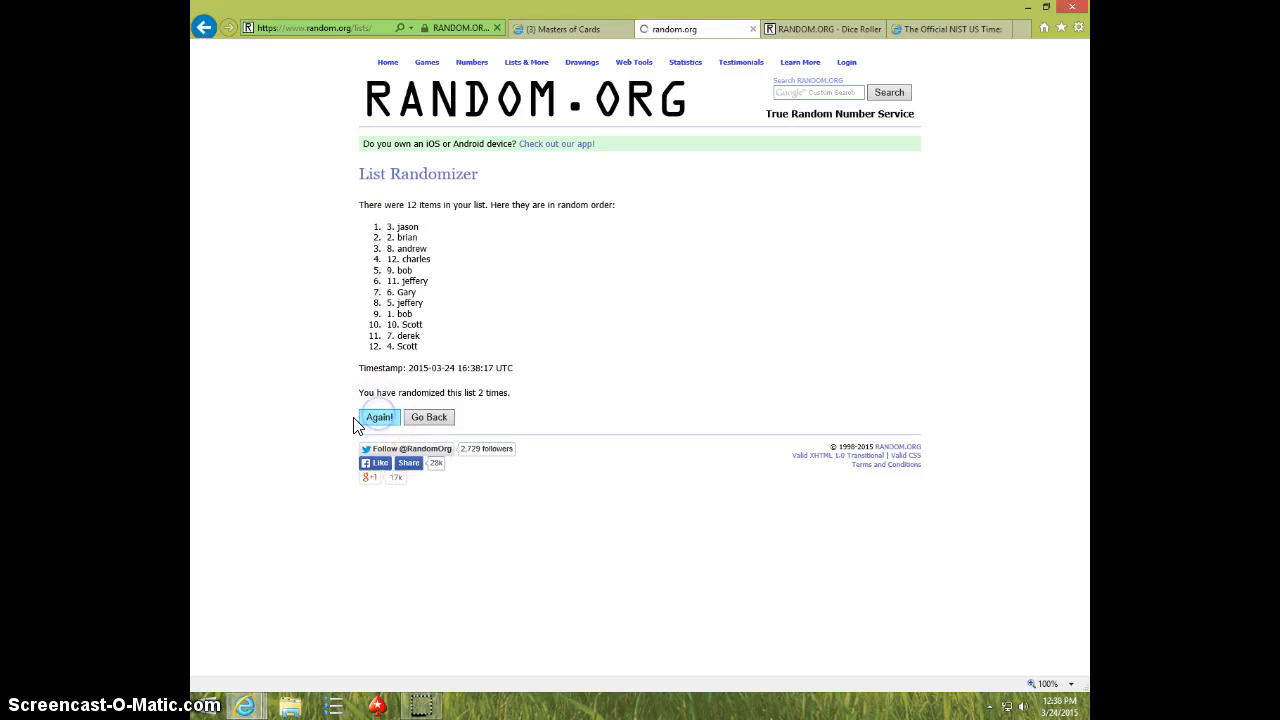
pyautogui.click(376, 417)
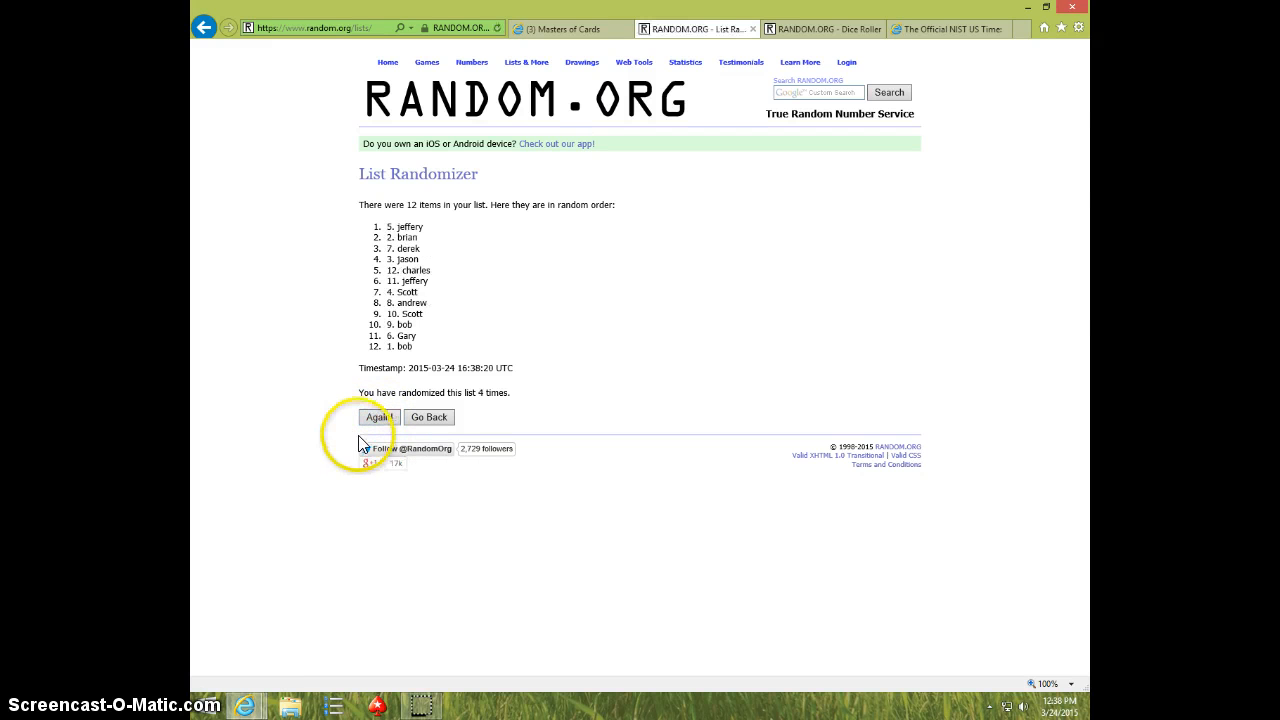
pyautogui.click(379, 417)
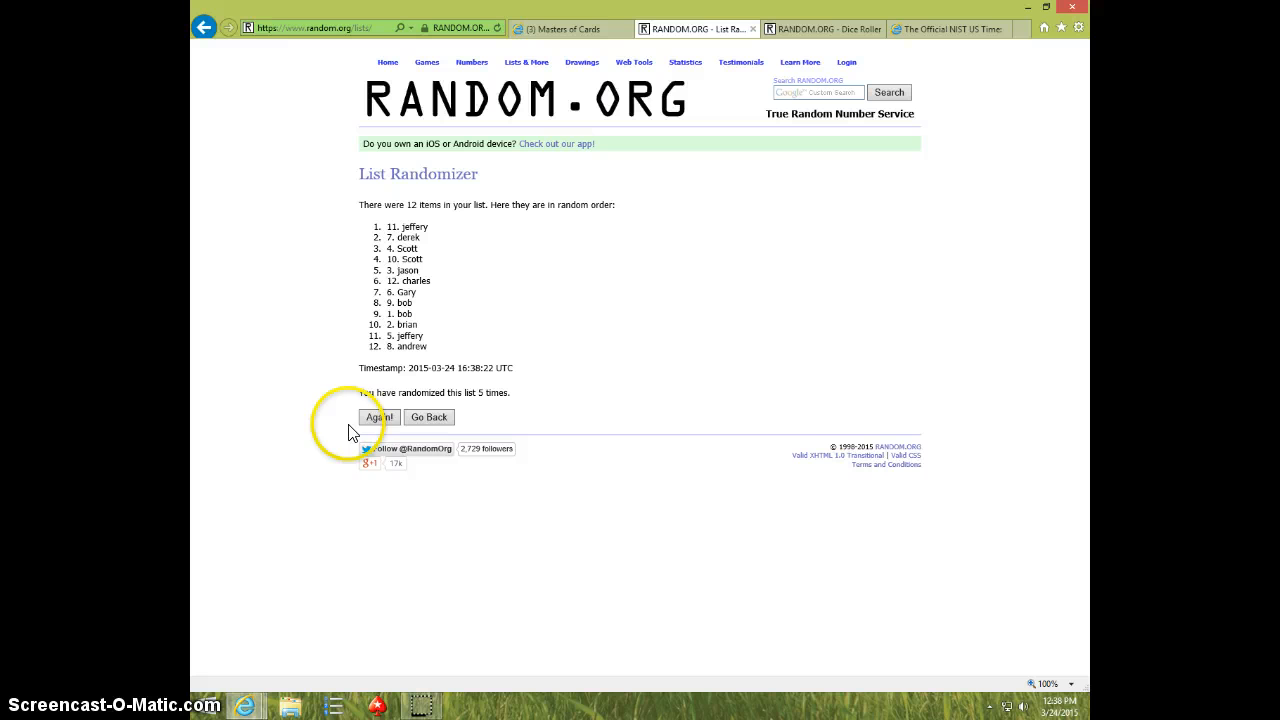
pyautogui.click(376, 420)
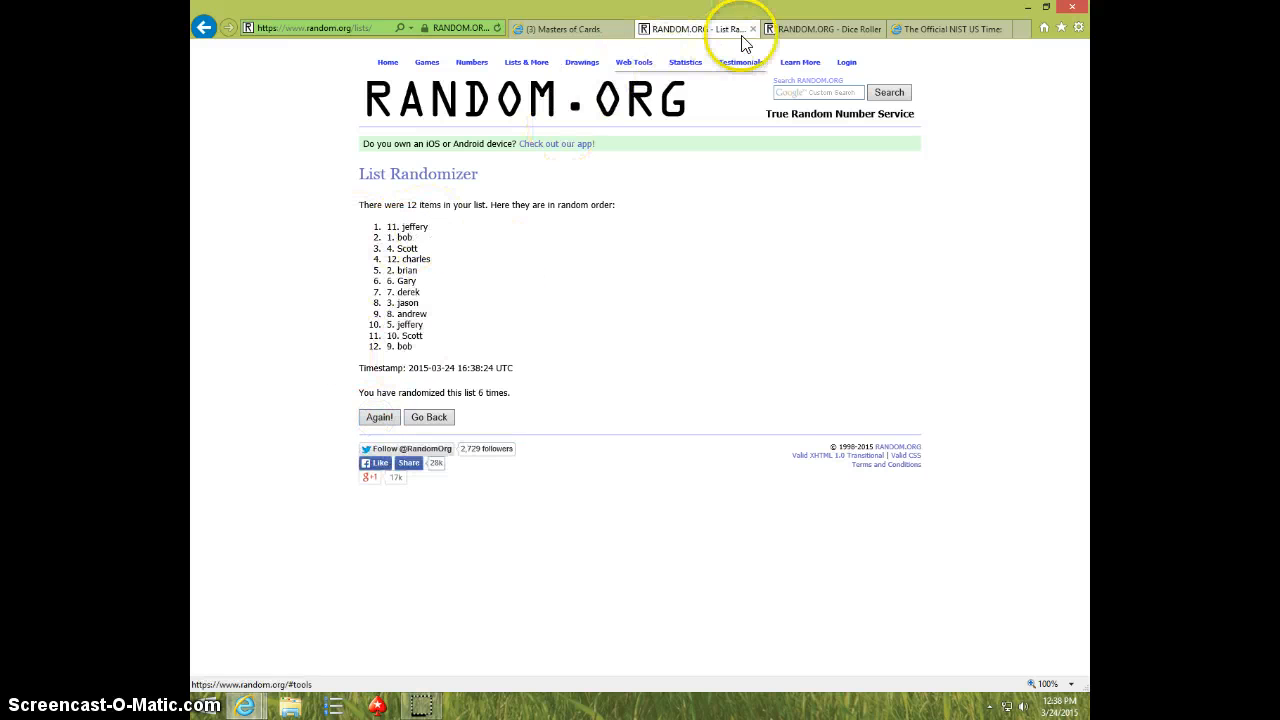
pyautogui.click(800, 29)
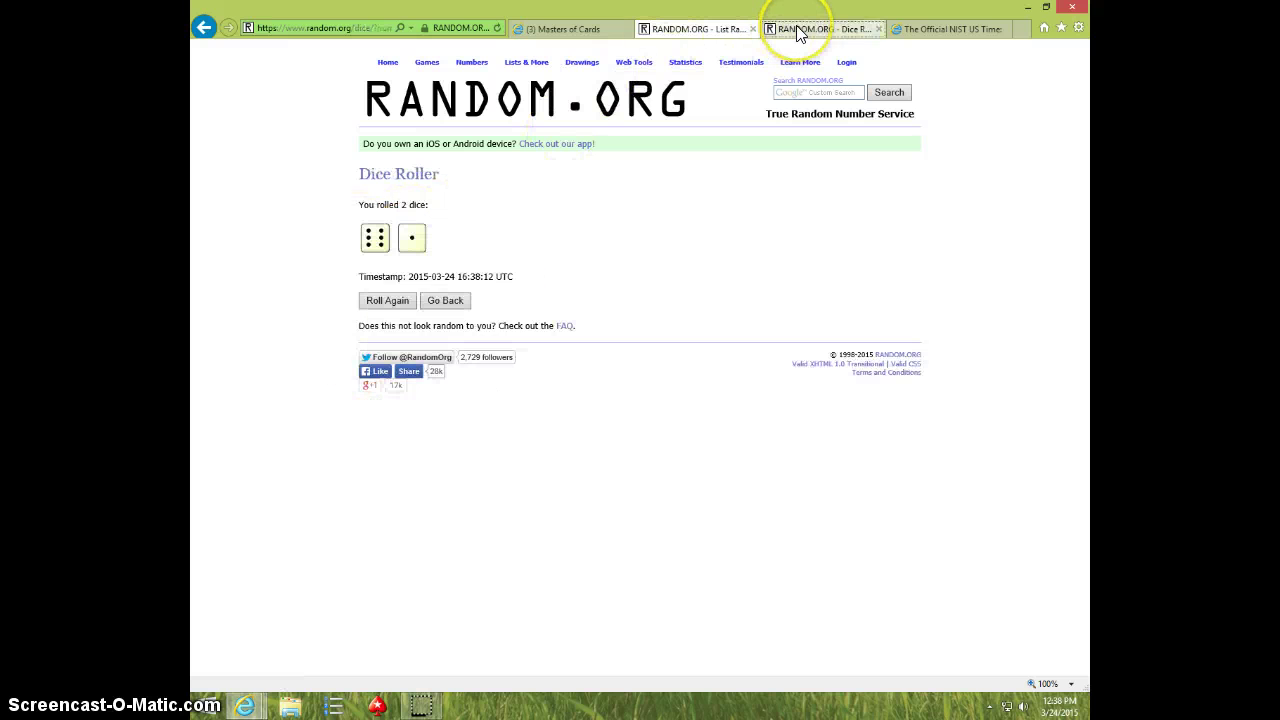
pyautogui.click(945, 29)
pyautogui.click(705, 30)
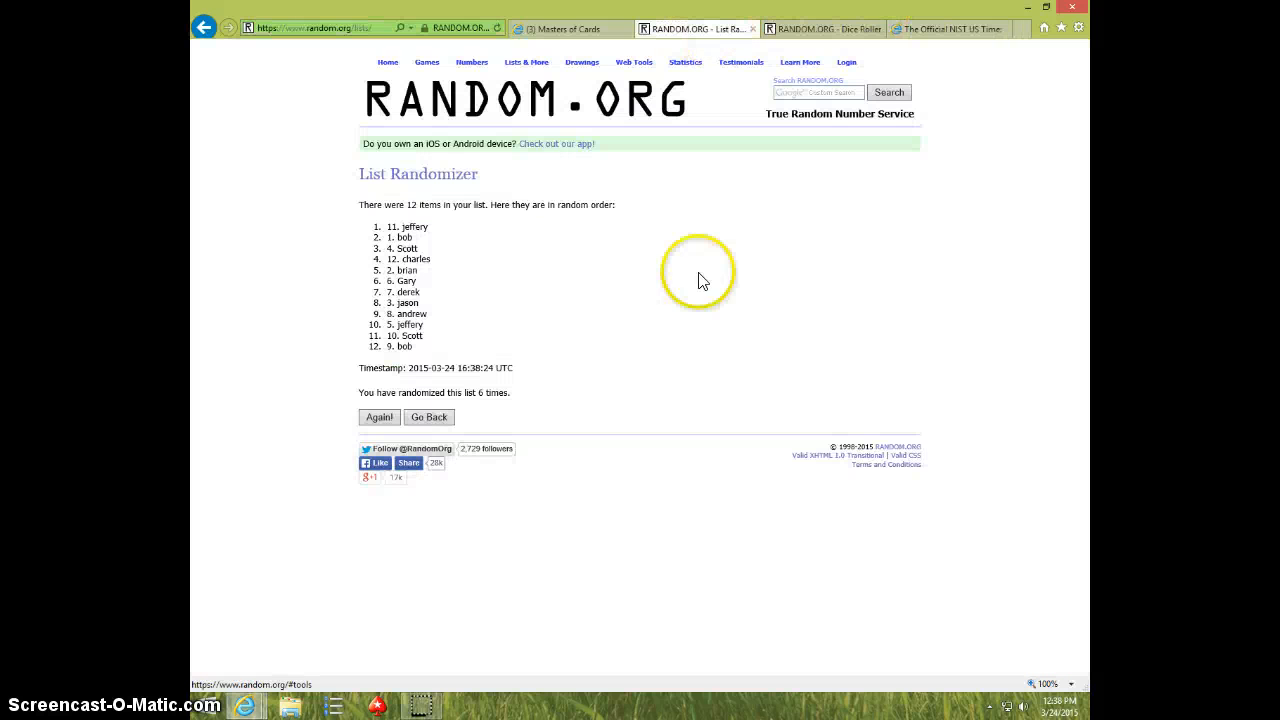
# Randomize a seventh time and mark the winning first spot, 1. bob, verifying dice and time
pyautogui.click(379, 417)
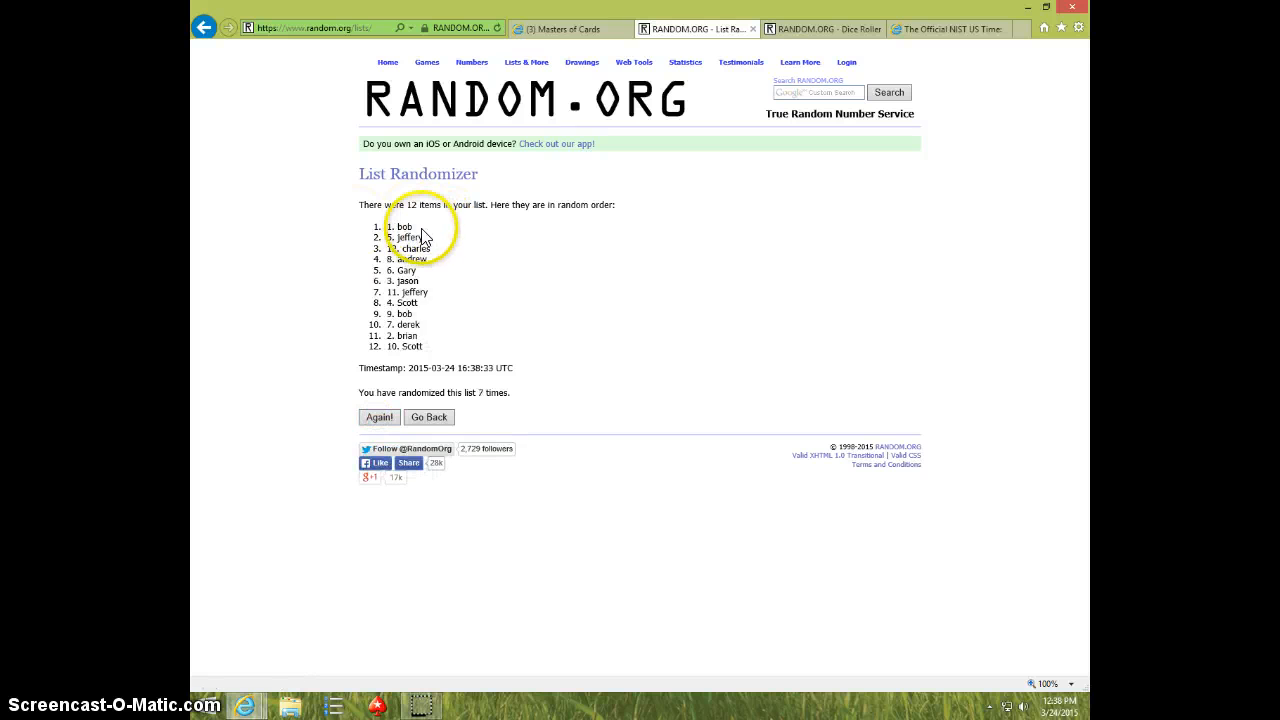
pyautogui.moveTo(420, 227); pyautogui.dragTo(358, 233)
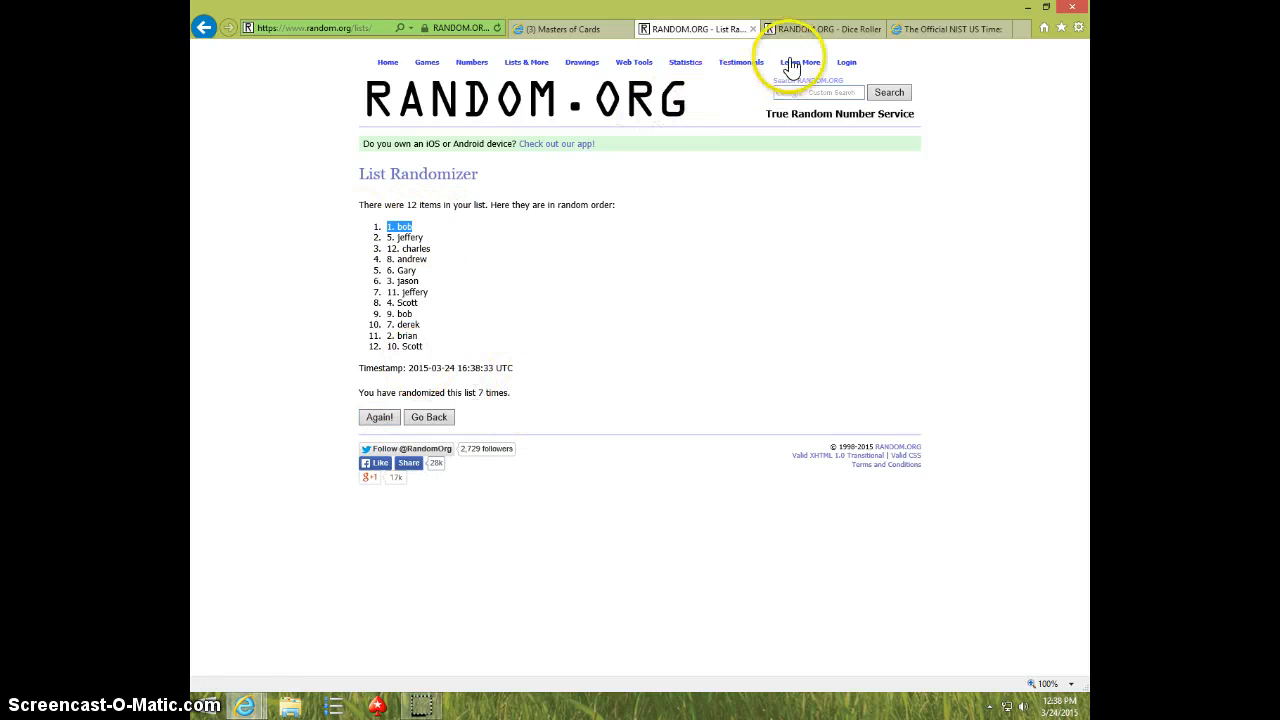
pyautogui.click(808, 30)
pyautogui.click(937, 30)
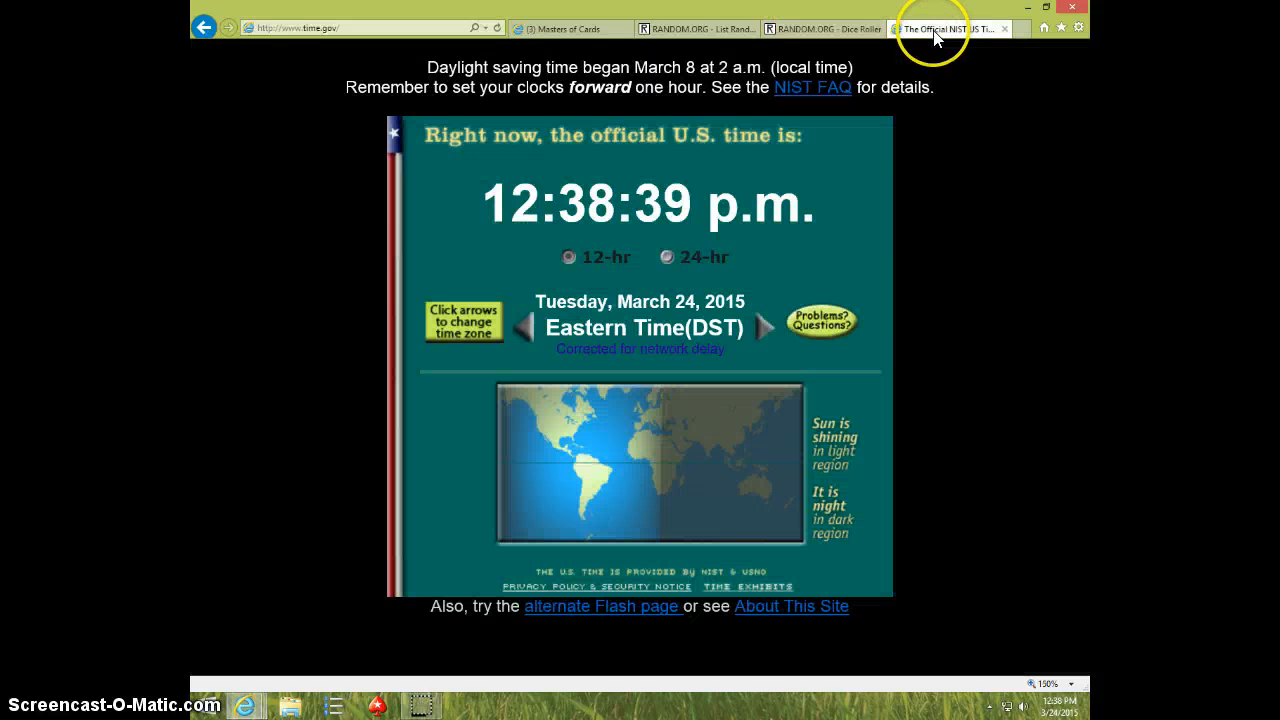
pyautogui.click(697, 28)
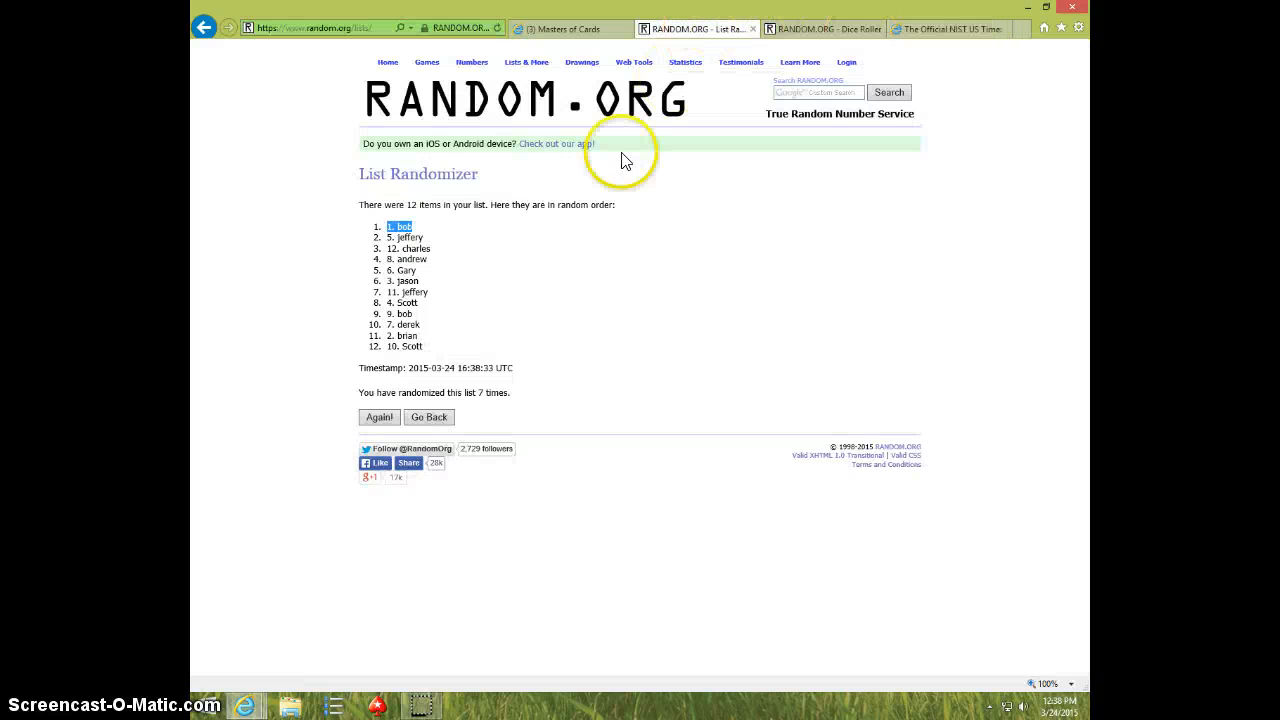
# Post a DONE comment in the Masters of Cards thread and check the official time
pyautogui.click(573, 32)
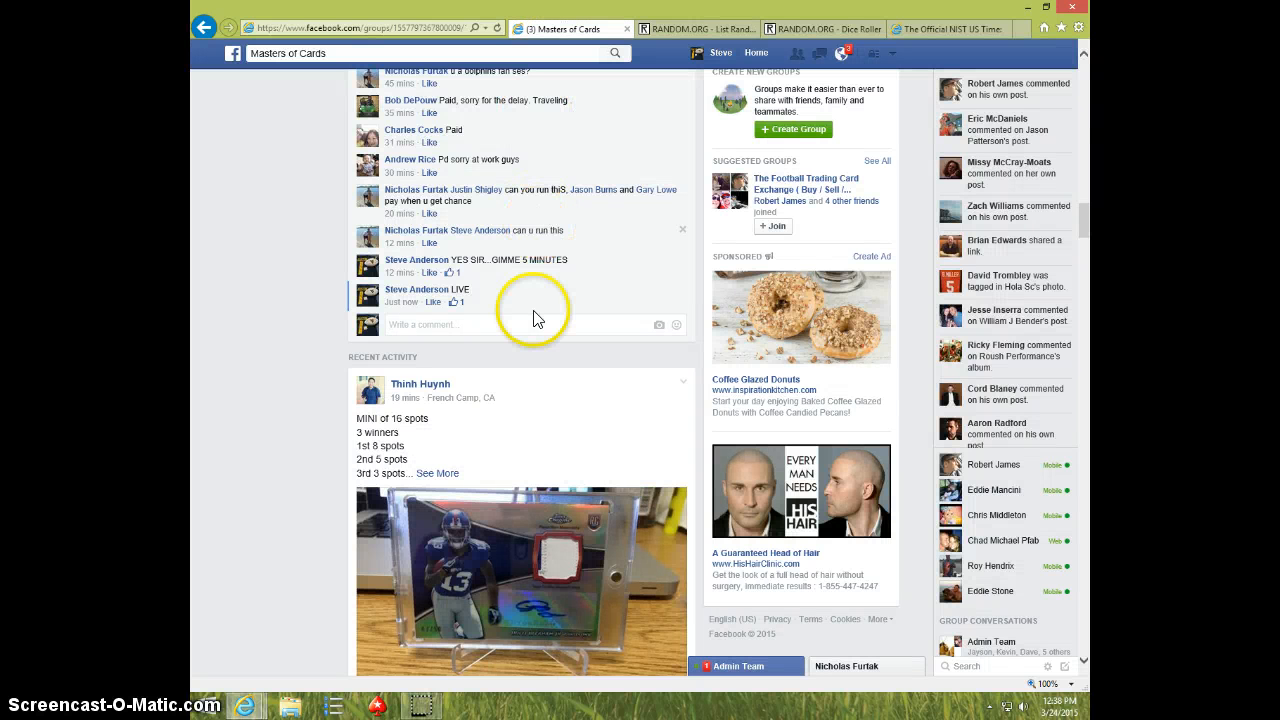
pyautogui.click(437, 323)
pyautogui.write('DON')
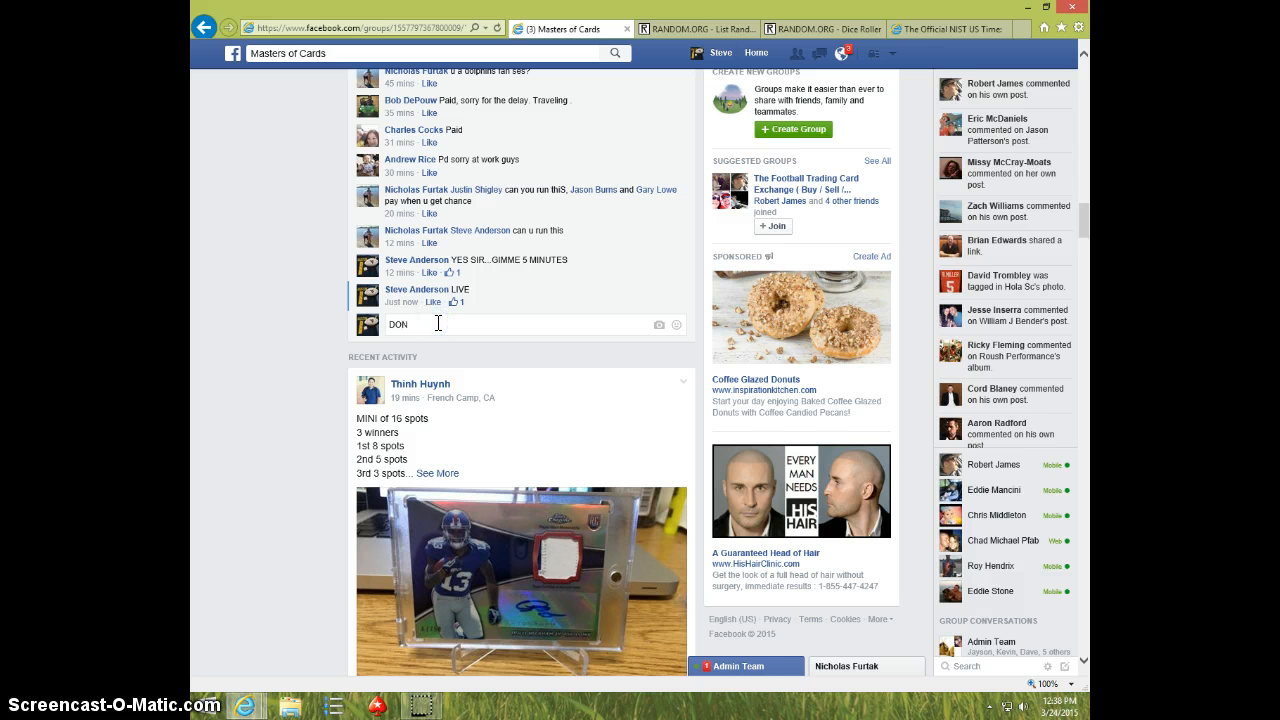
pyautogui.write('E')
pyautogui.press('Return')
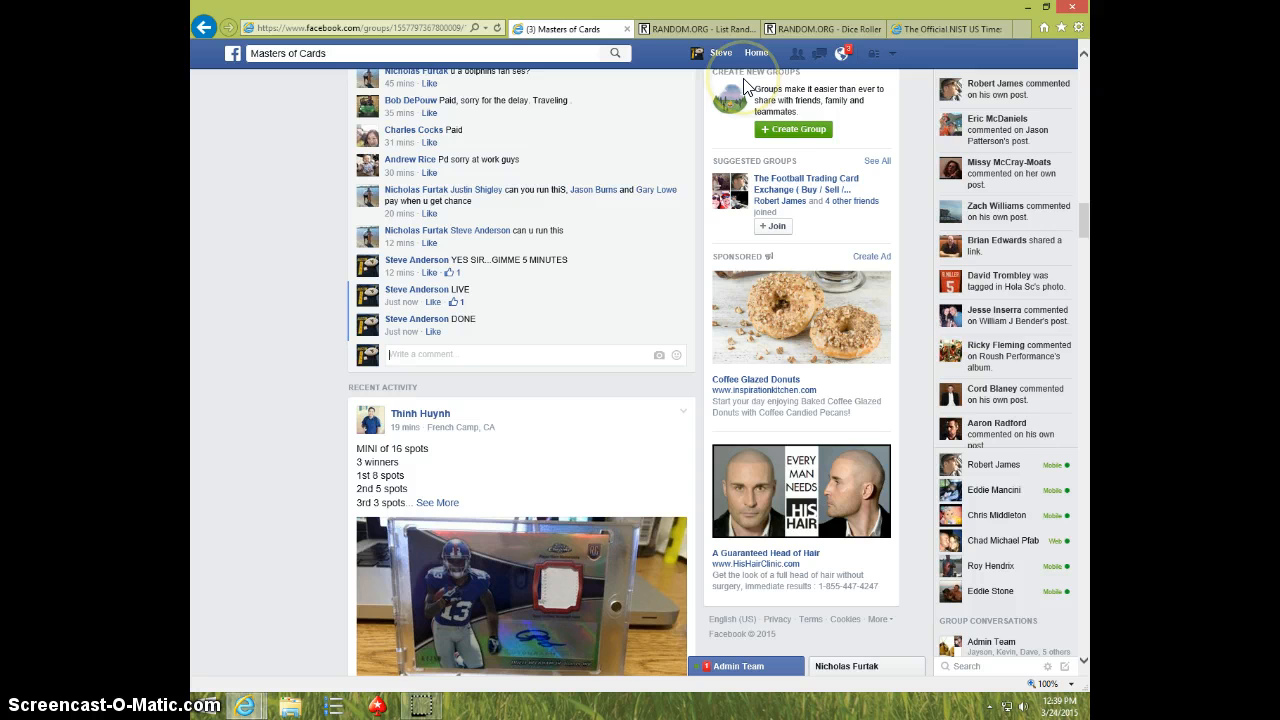
pyautogui.click(930, 30)
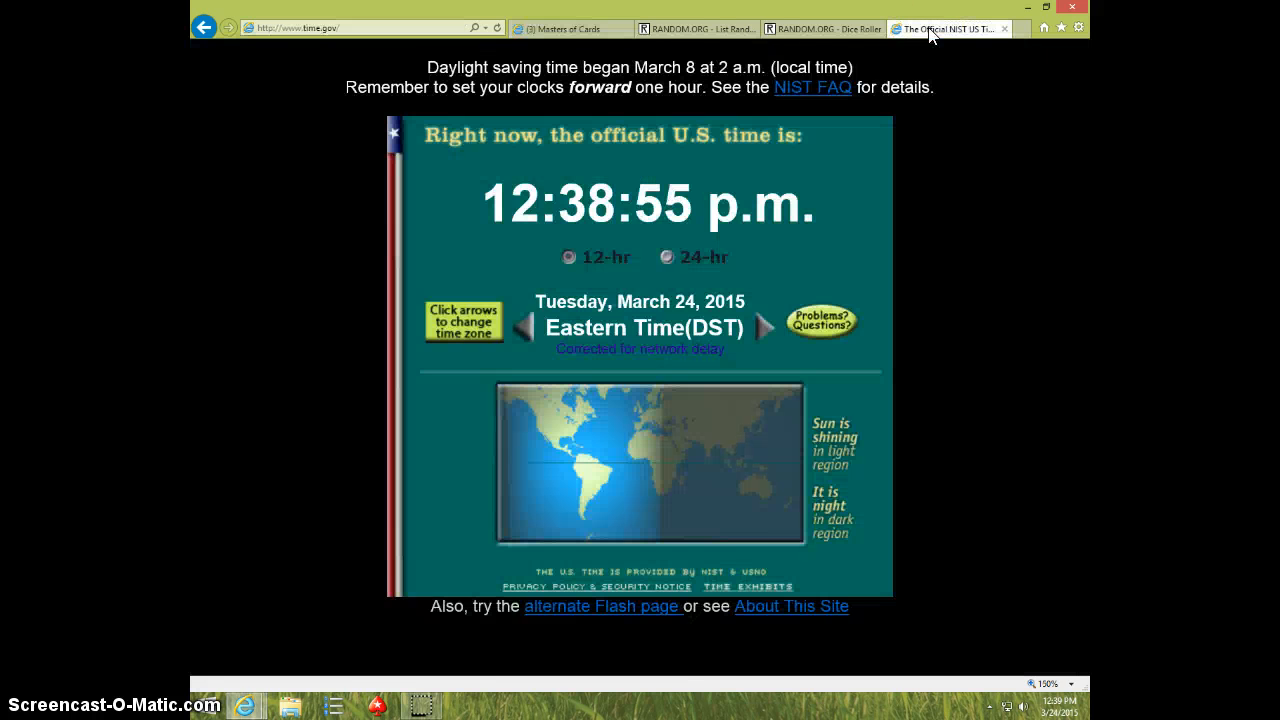
pyautogui.click(570, 29)
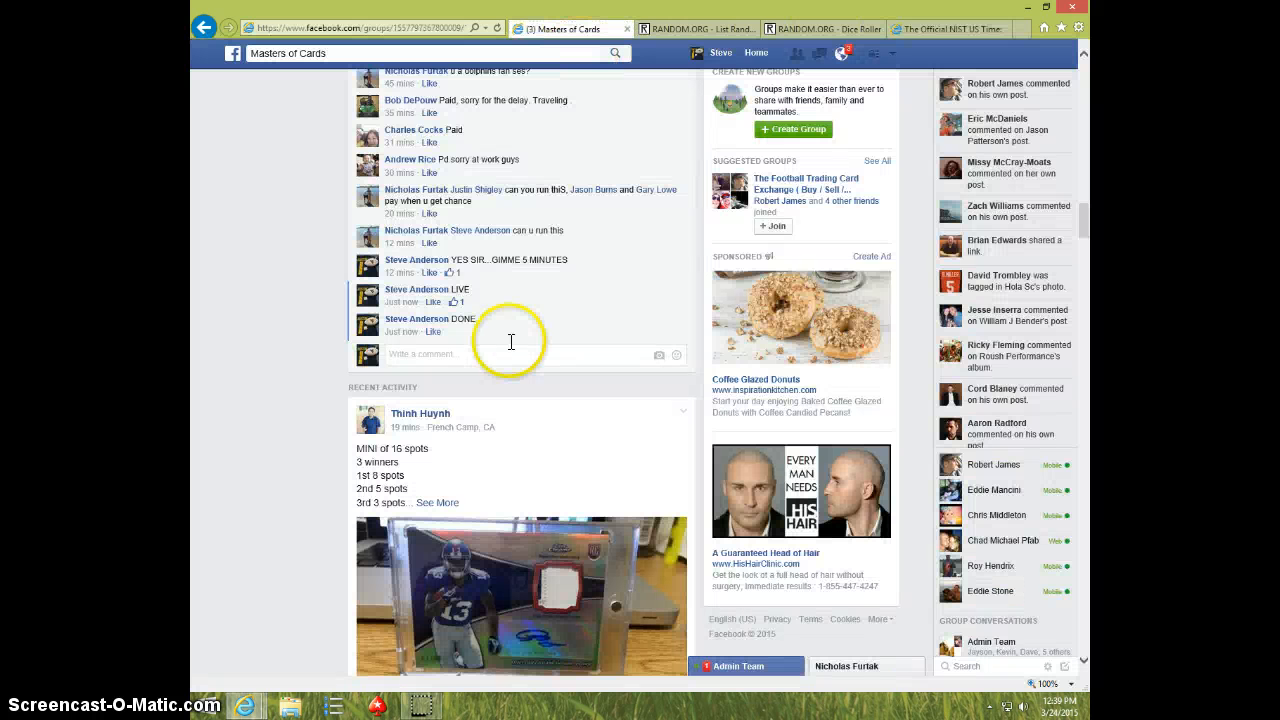